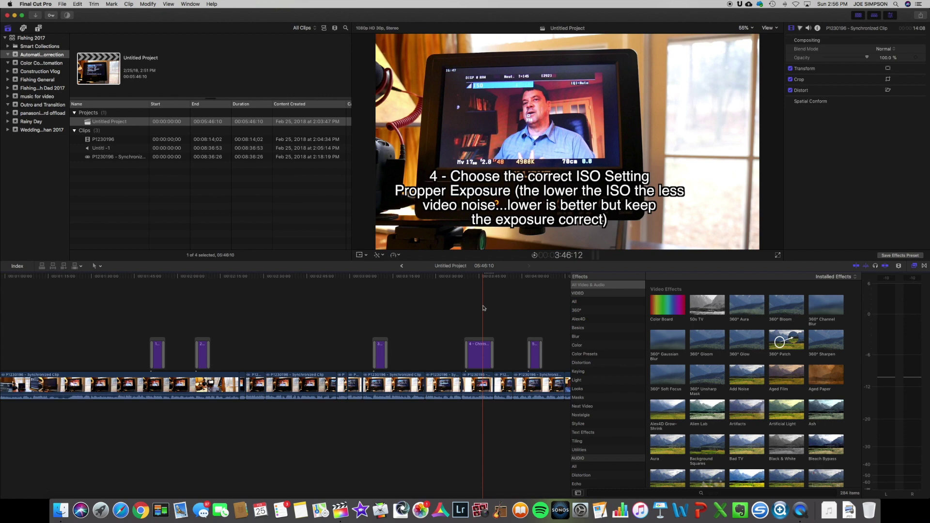
pyautogui.hscroll(5, 470, 306)
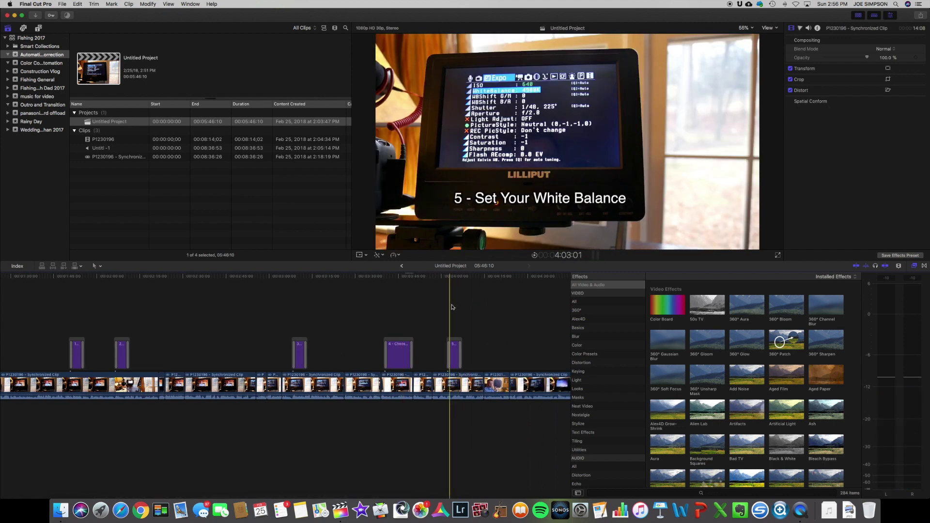
pyautogui.hscroll(10, 451, 307)
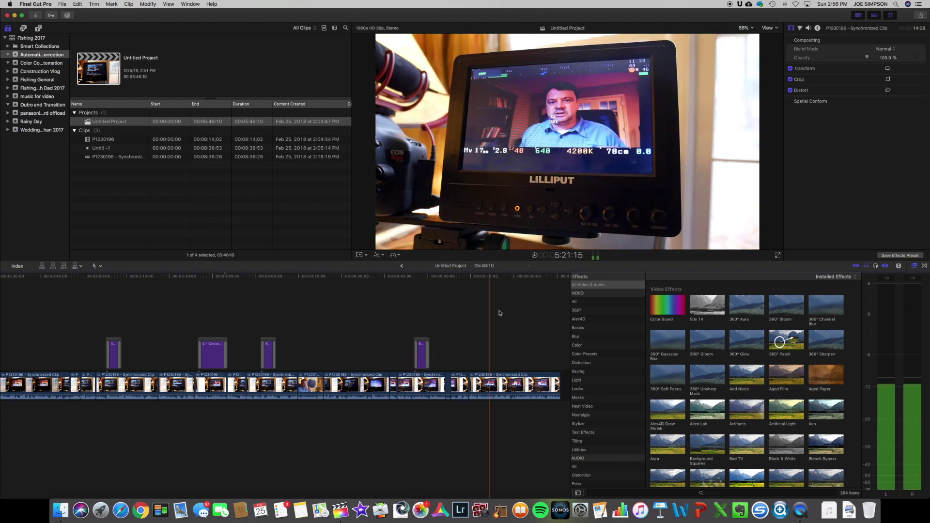
# Step: Open the empty Untitled Project in the Color Co…tomation event and append the MVI_9956 clip to its timeline
pyautogui.click(44, 63)
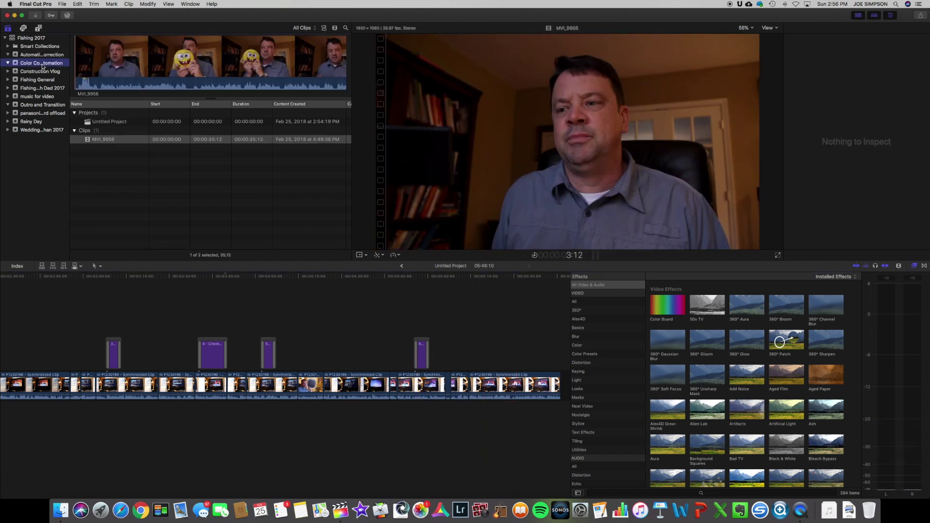
pyautogui.doubleClick(95, 123)
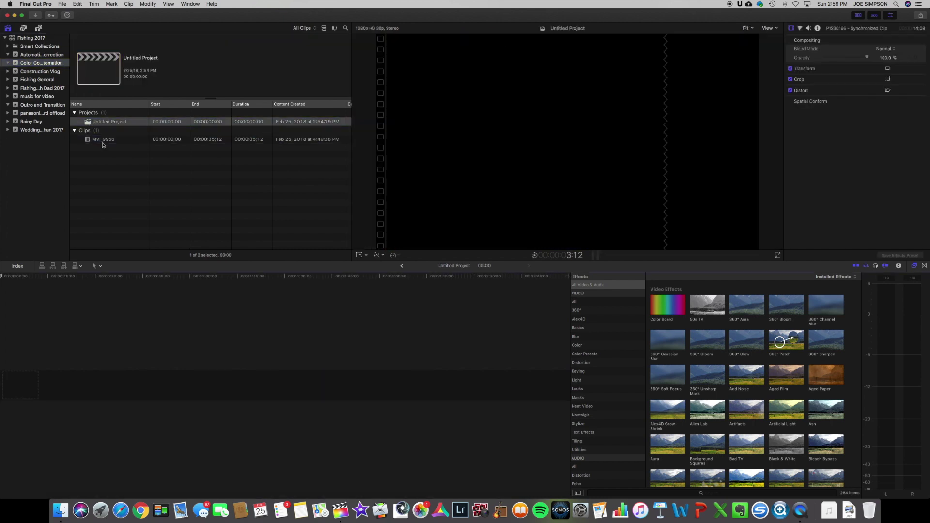
pyautogui.click(102, 142)
pyautogui.press('e')
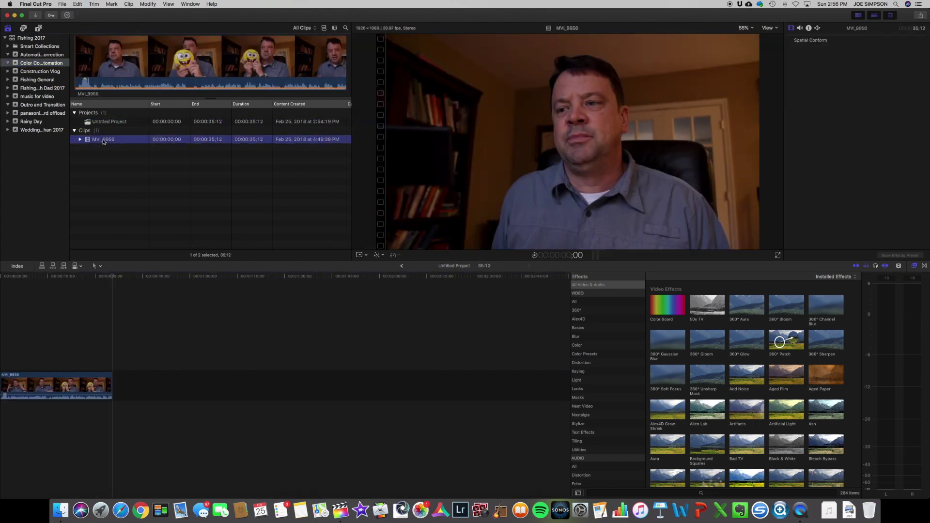
pyautogui.click(113, 334)
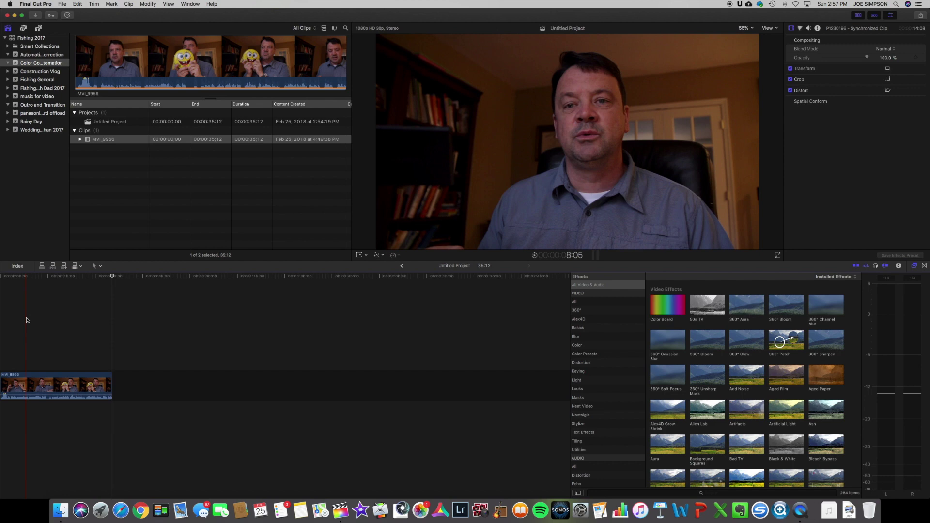
# Step: Search the titles for "layer" and place the Alex4D Adjustment Layer above the clip, extended over the clip's full length
pyautogui.click(39, 29)
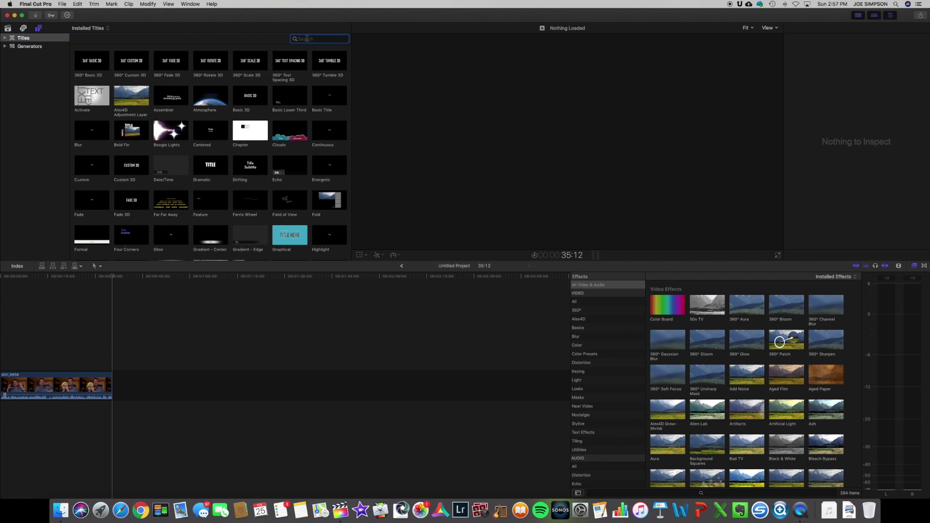
pyautogui.write('layer')
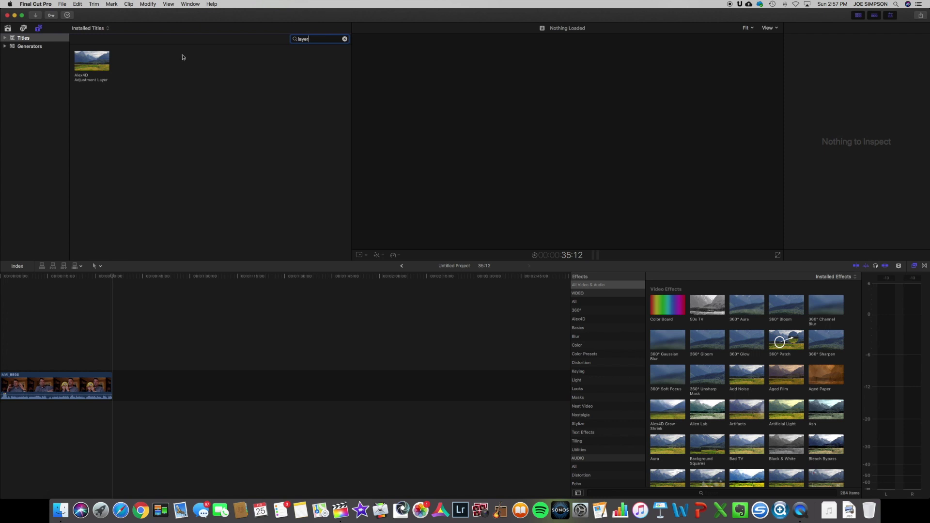
pyautogui.moveTo(89, 61); pyautogui.dragTo(2, 340)
pyautogui.moveTo(87, 62); pyautogui.dragTo(120, 366)
# Step: Select the adjustment layer and place the playhead at 18:09, where the yellow bag is held beside the face
pyautogui.click(47, 338)
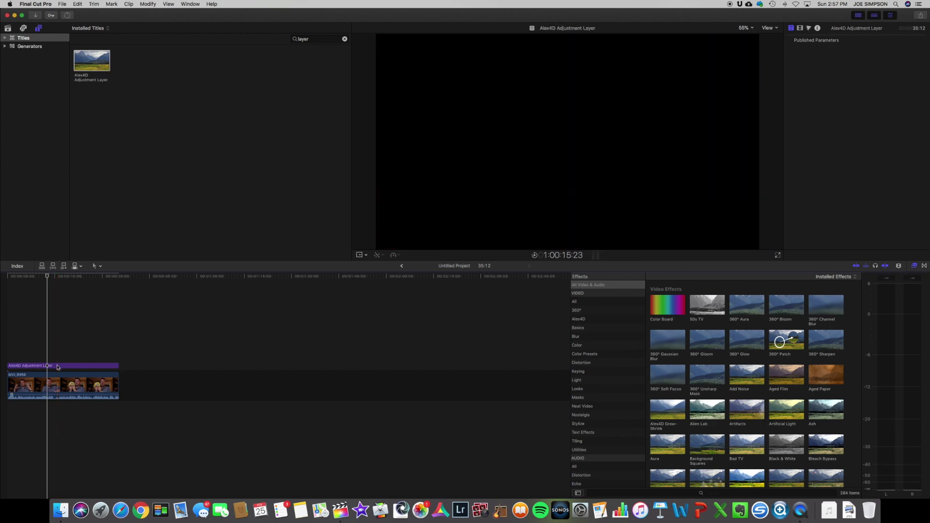
pyautogui.click(59, 391)
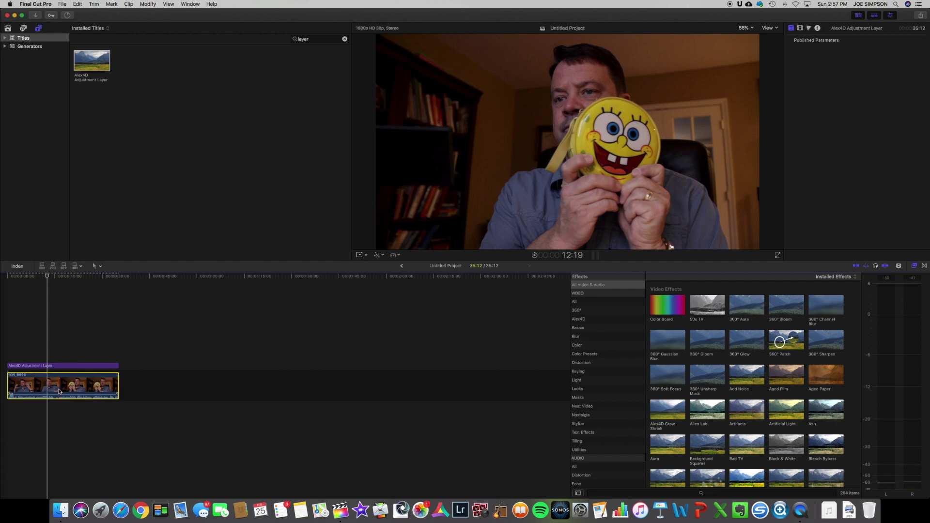
pyautogui.click(63, 366)
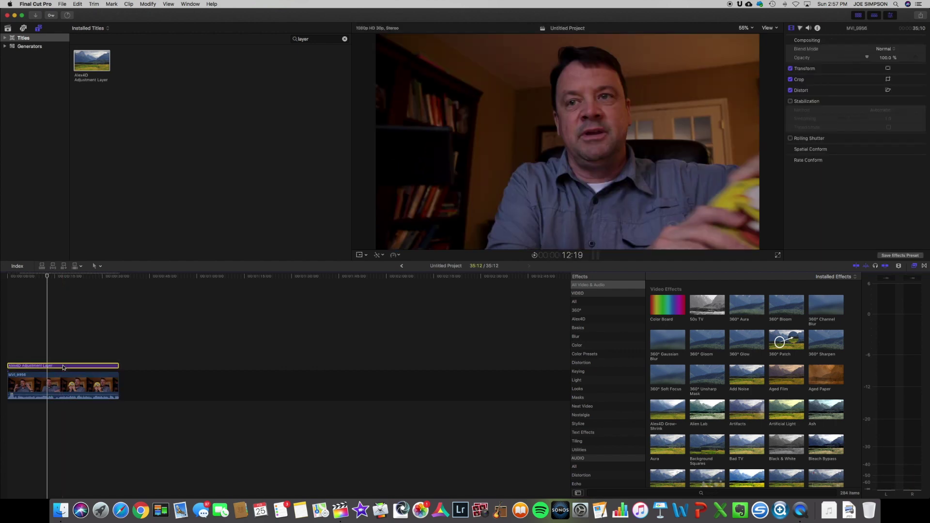
pyautogui.click(62, 386)
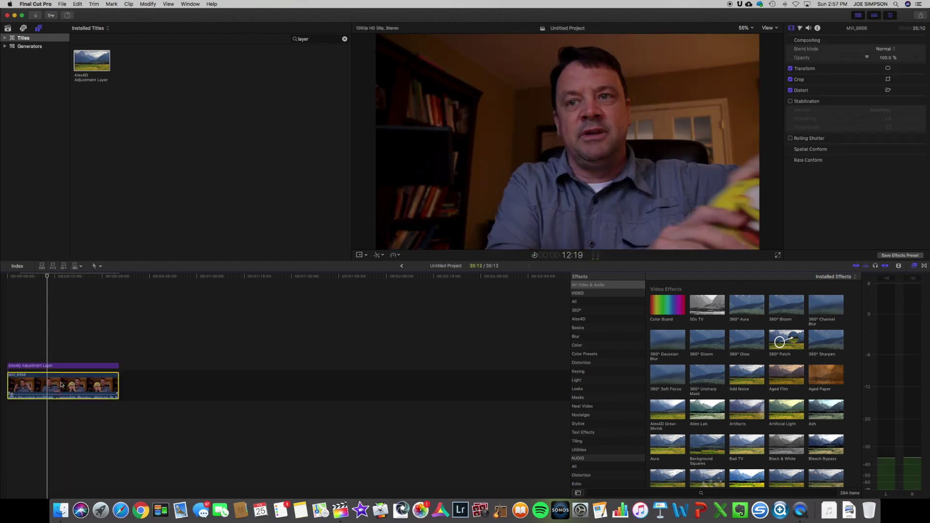
pyautogui.click(62, 366)
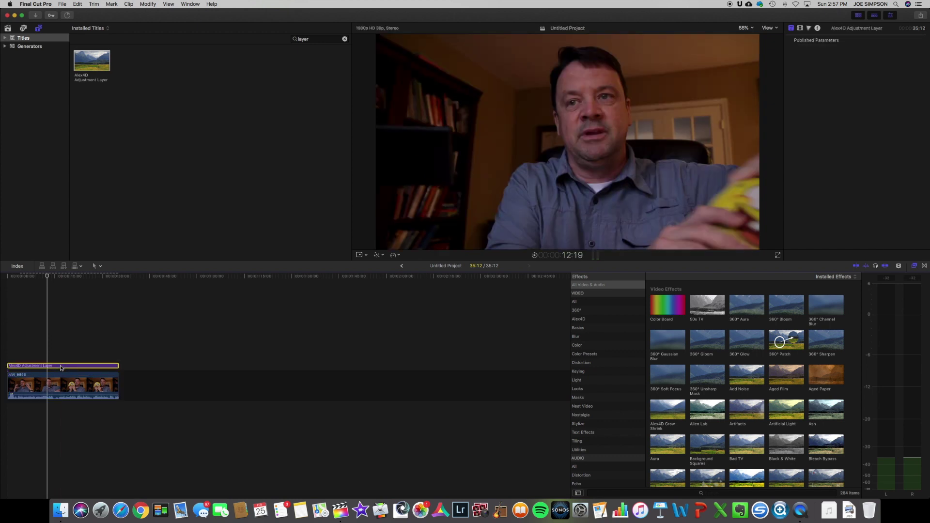
pyautogui.click(43, 307)
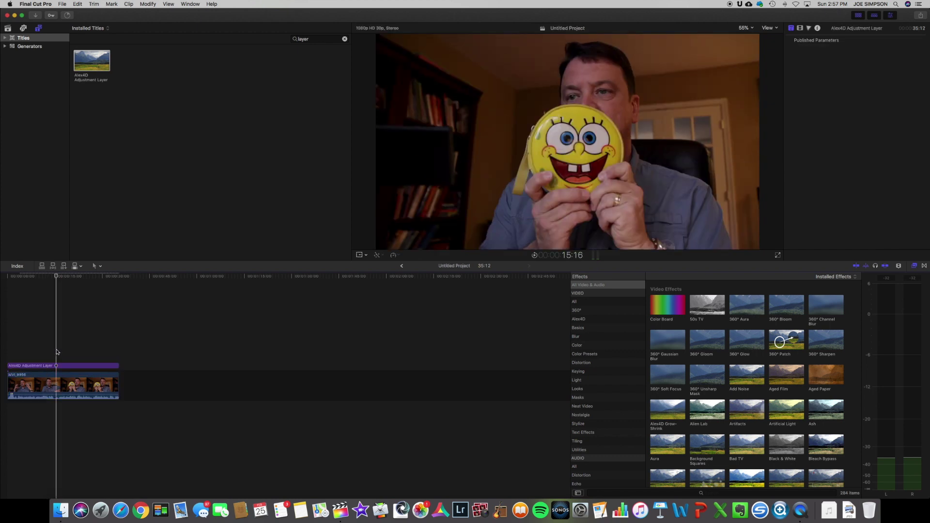
pyautogui.click(66, 327)
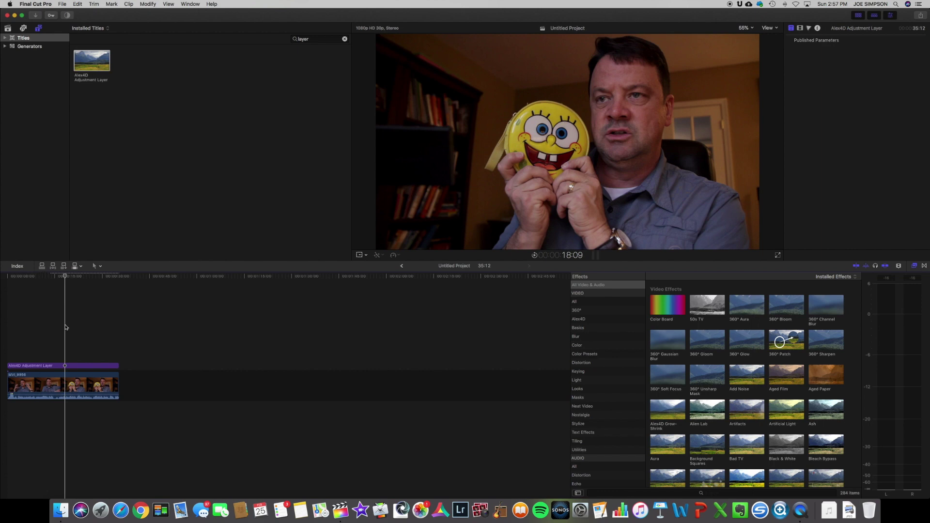
# Step: Show the luma waveform scope beside the viewer and add a Color Wheels correction to the adjustment layer
pyautogui.click(777, 28)
pyautogui.click(784, 42)
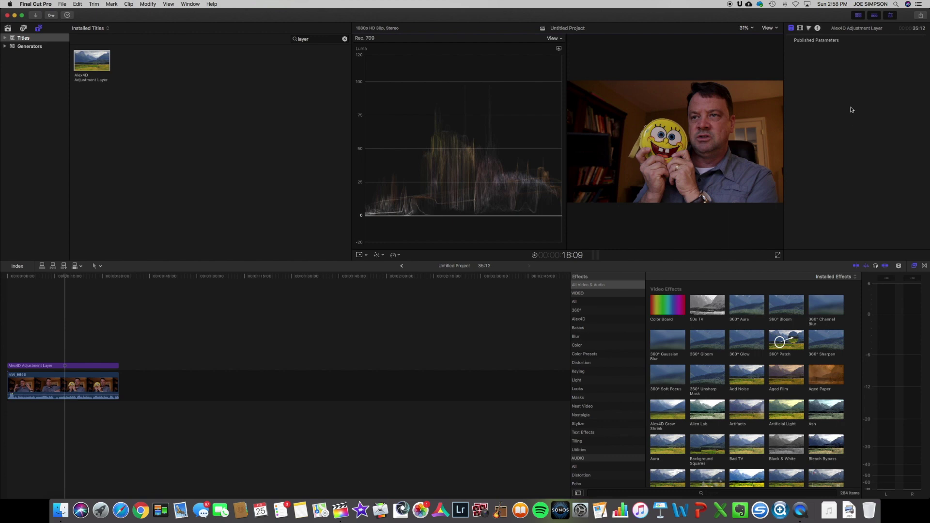
pyautogui.click(809, 29)
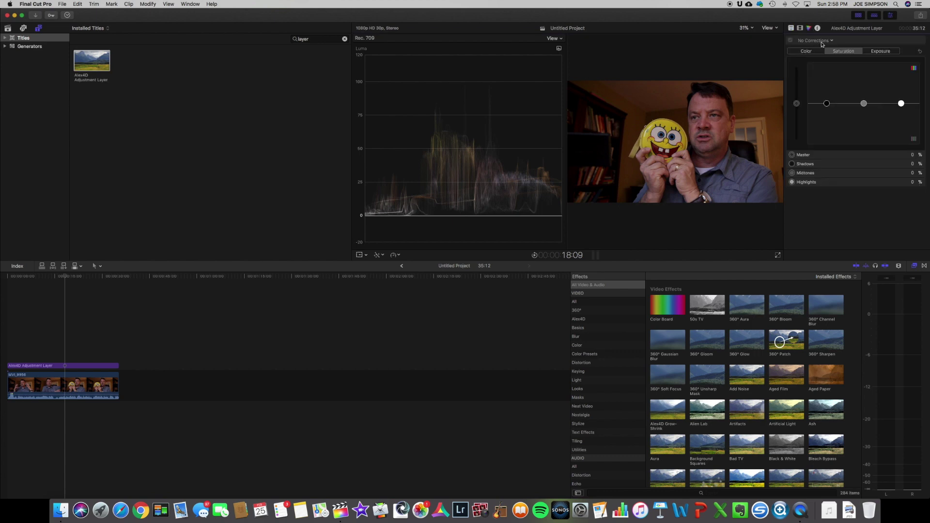
pyautogui.click(819, 41)
pyautogui.click(834, 63)
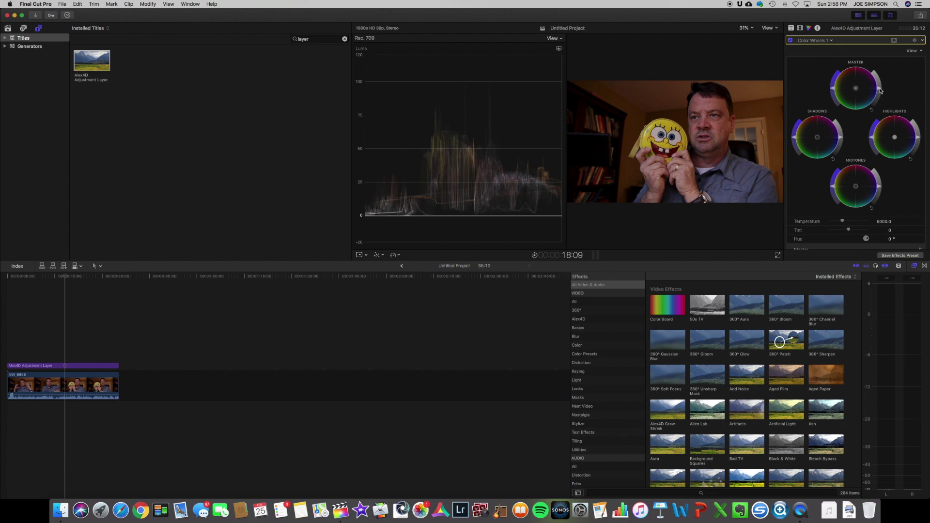
# Step: Balance the exposure against the waveform: raise the Master and Midtones brightness, lower the Shadows and fine-tune the Highlights
pyautogui.moveTo(880, 91); pyautogui.dragTo(880, 83)
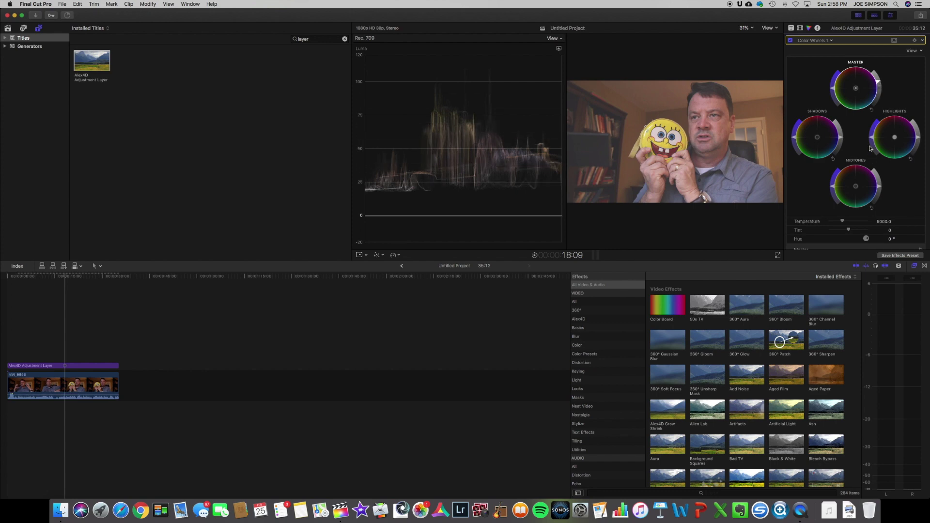
pyautogui.moveTo(842, 140); pyautogui.dragTo(840, 148)
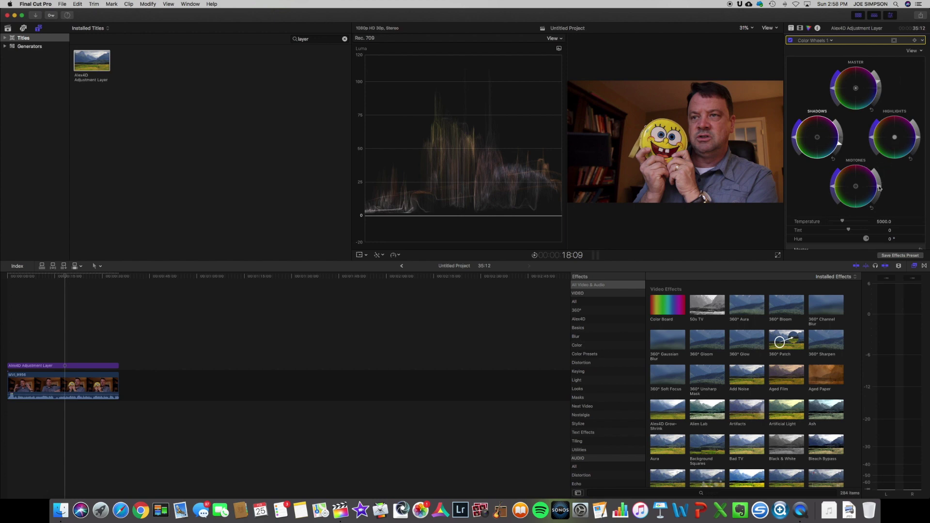
pyautogui.moveTo(881, 190); pyautogui.dragTo(882, 184)
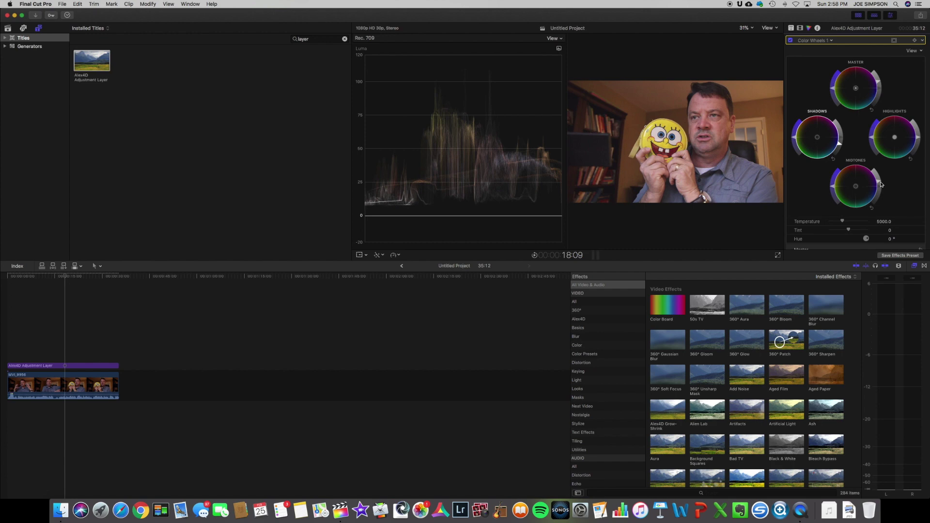
pyautogui.moveTo(840, 147); pyautogui.dragTo(840, 148)
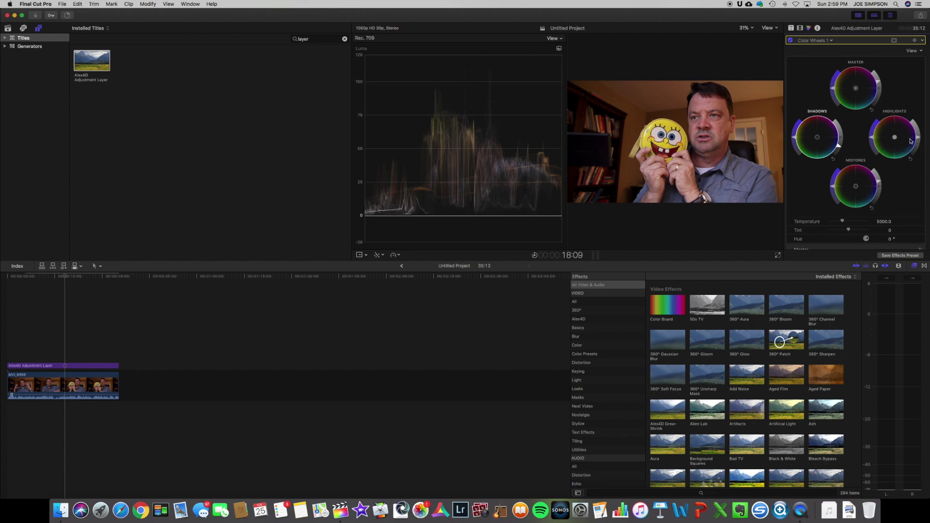
pyautogui.moveTo(917, 139); pyautogui.dragTo(917, 144)
# Step: Hide the video scopes and slightly raise the Master saturation in the color wheels
pyautogui.click(776, 30)
pyautogui.click(782, 42)
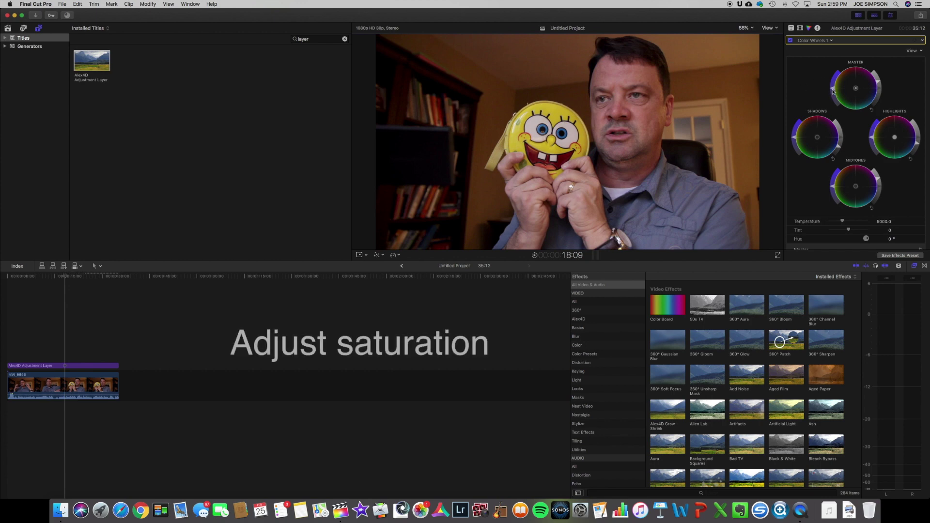
pyautogui.moveTo(833, 91)
pyautogui.mouseDown()
pyautogui.moveTo(839, 65)
pyautogui.moveTo(833, 90)
pyautogui.mouseUp()
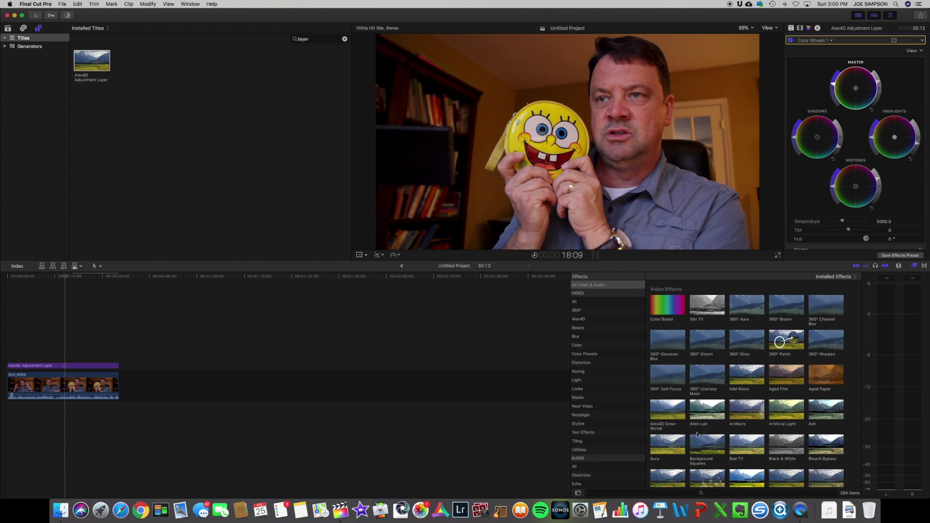
# Step: Search the effects for "sharp" and apply the Sharpen effect to the adjustment layer
pyautogui.click(622, 494)
pyautogui.write('sharp')
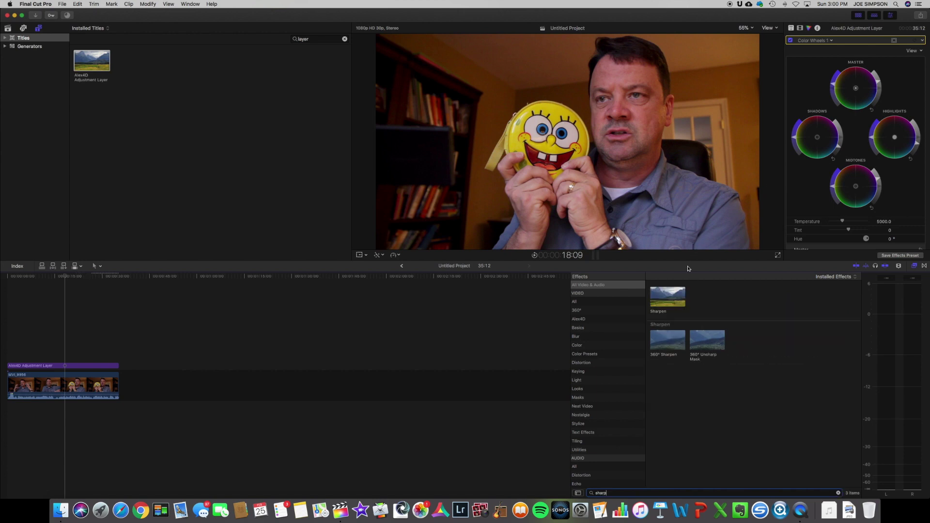
pyautogui.moveTo(667, 304); pyautogui.dragTo(81, 367)
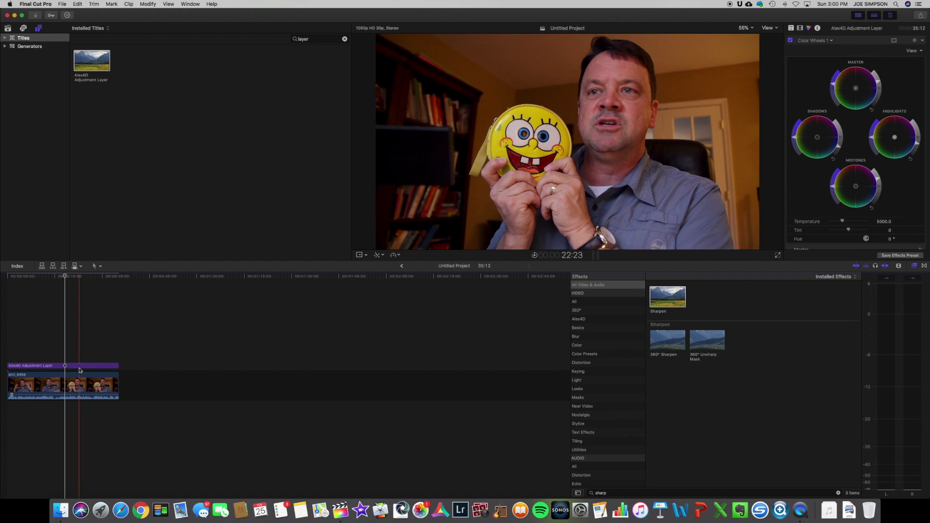
# Step: Examine the frame at 21:26 at 200% magnification for video noise around the wall and bookcase, and return the viewer to Fit
pyautogui.click(76, 330)
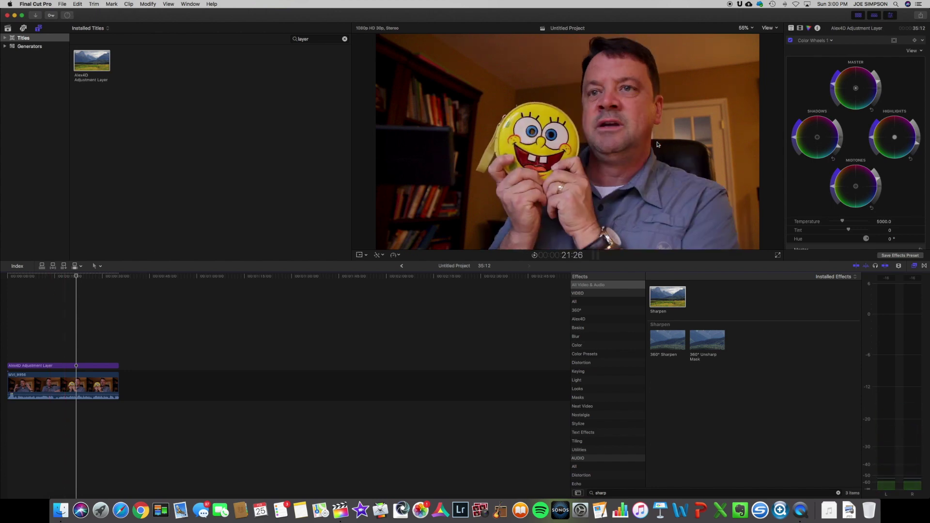
pyautogui.press('super+equal')
pyautogui.press('super+equal')
pyautogui.scroll(10, 770, 142)
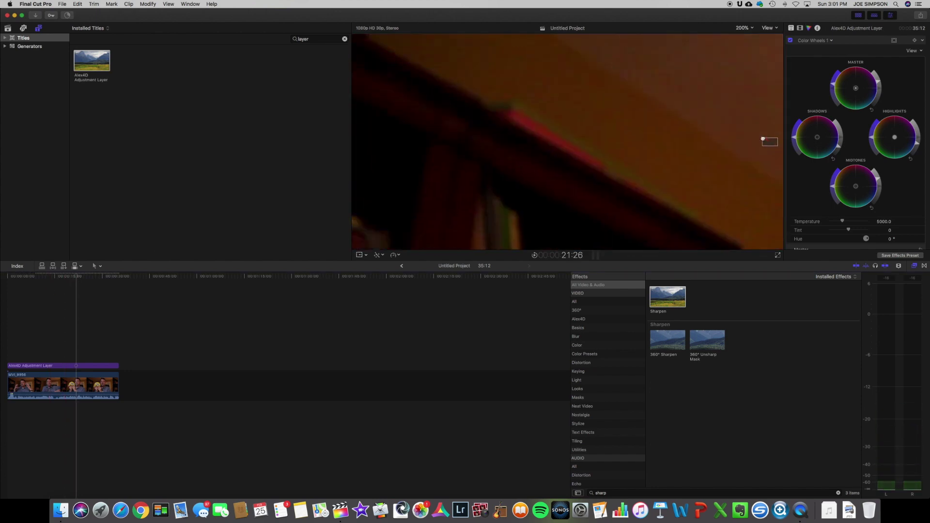
pyautogui.scroll(-10, 767, 142)
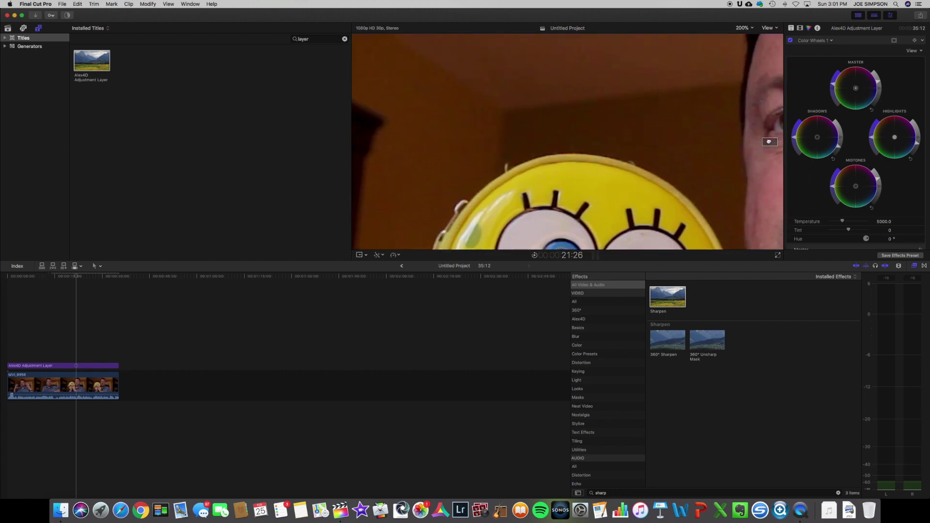
pyautogui.scroll(15, 767, 140)
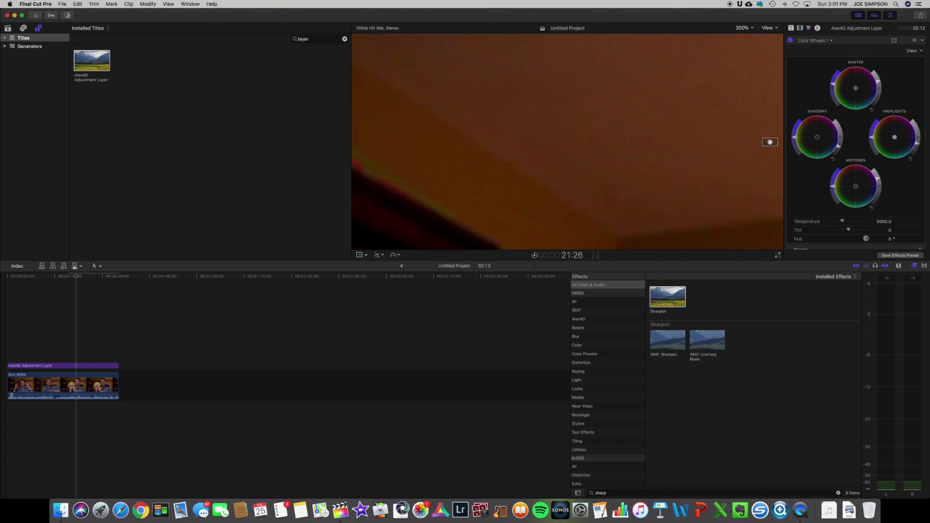
pyautogui.click(752, 31)
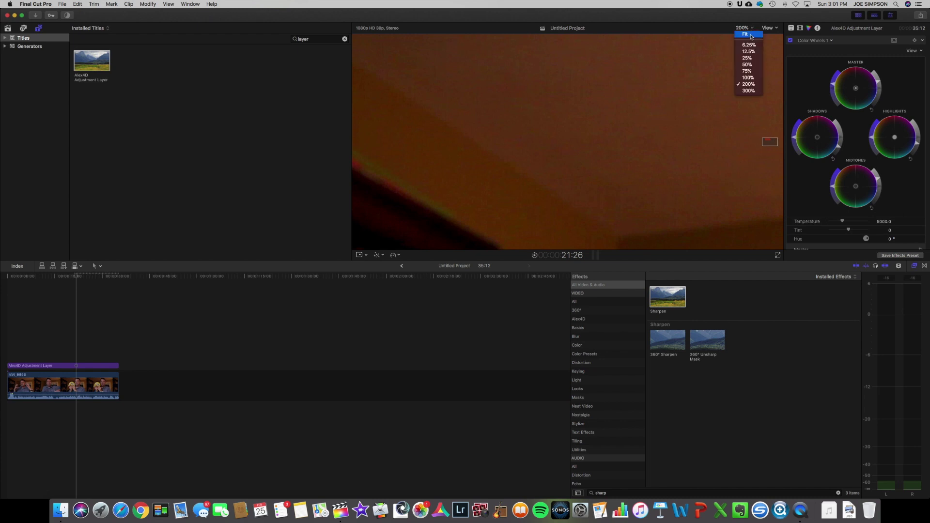
pyautogui.click(751, 37)
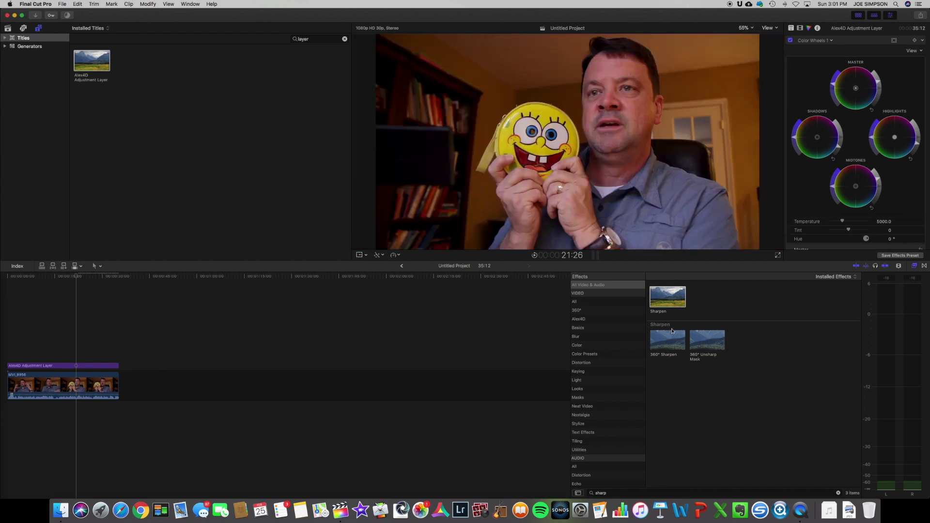
# Step: Search the effects for "Noise" and apply the Reduce Noise v4 effect to the adjustment layer
pyautogui.click(601, 493)
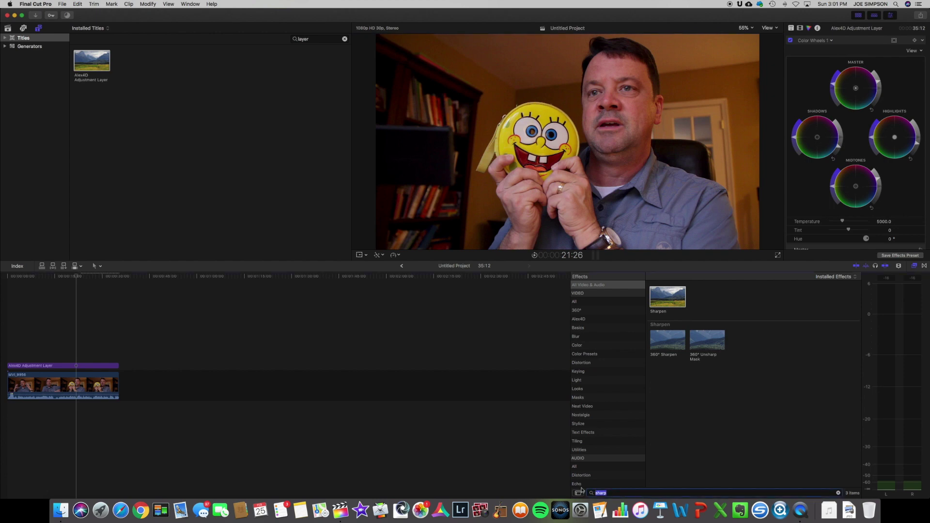
pyautogui.write('Noise')
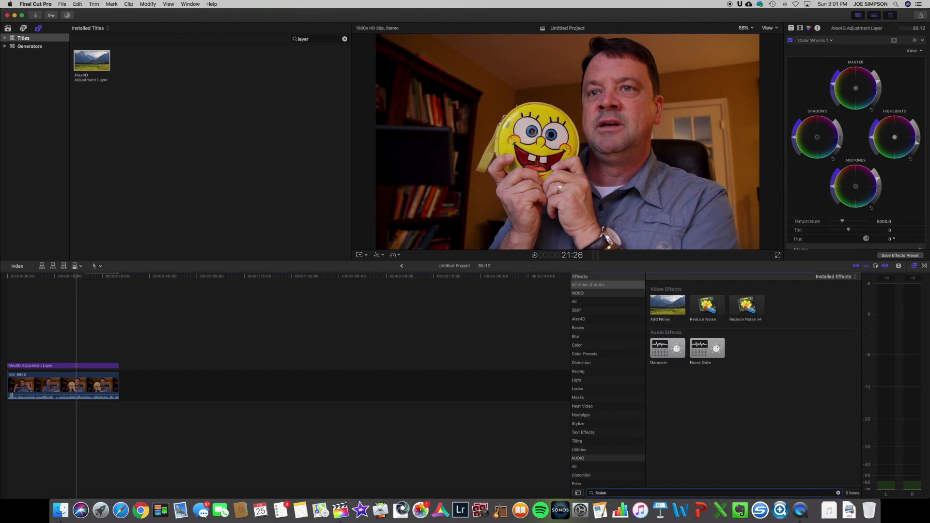
pyautogui.moveTo(745, 315); pyautogui.dragTo(87, 366)
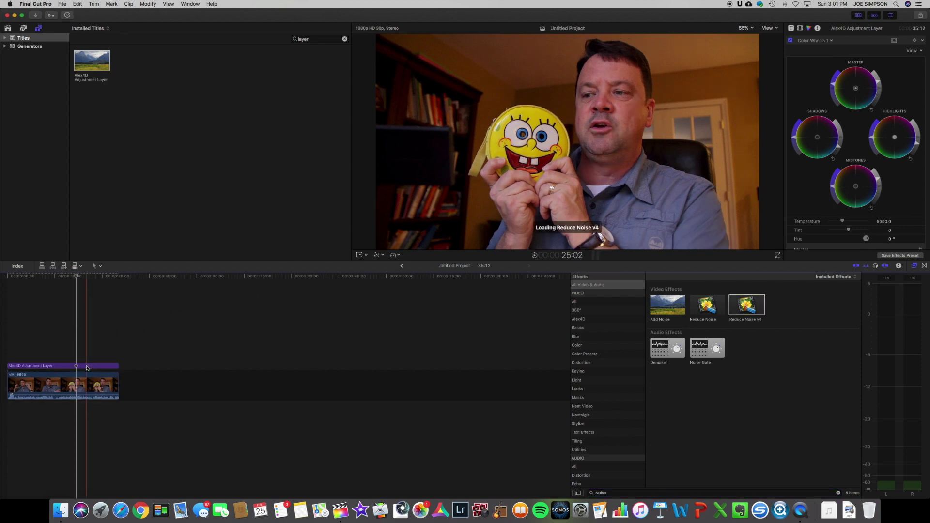
# Step: Build an automatic noise profile for Reduce Noise v4, sample the plain wall between the bookcase and the man's head, and apply it
pyautogui.click(791, 29)
pyautogui.click(874, 86)
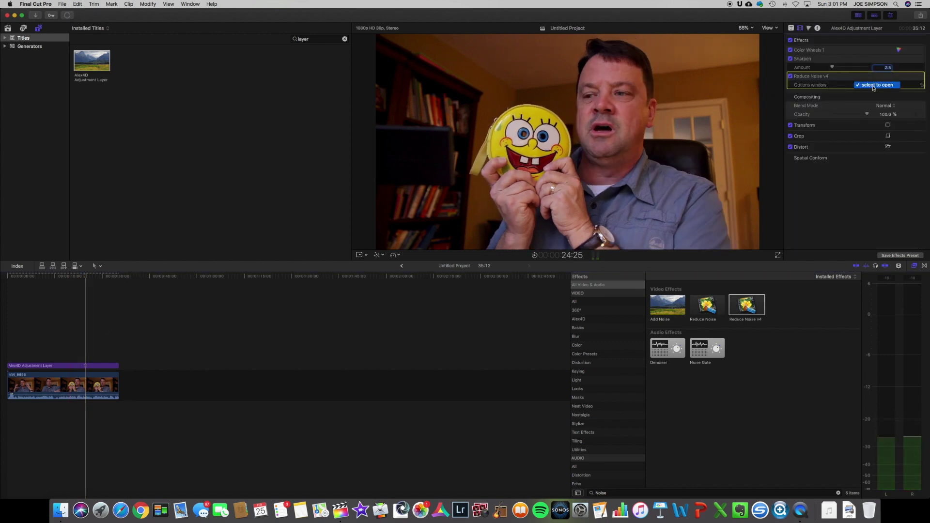
pyautogui.click(874, 87)
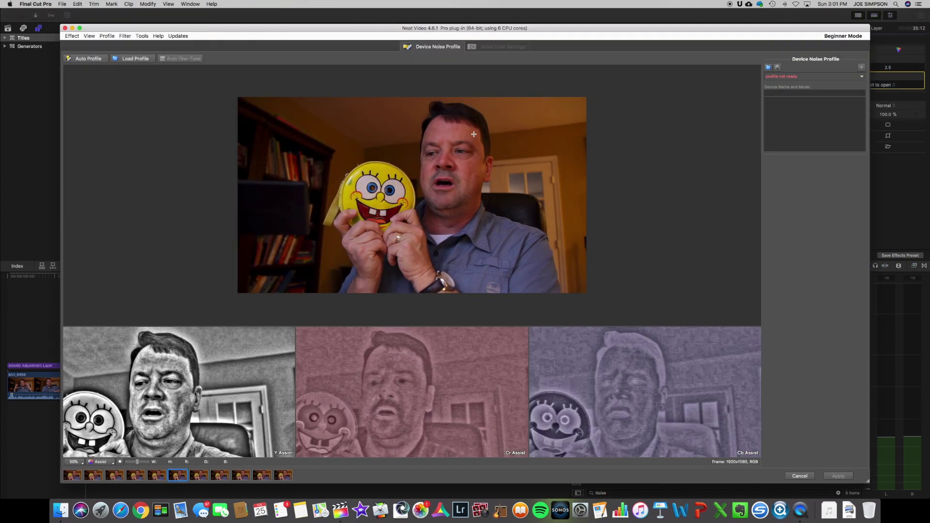
pyautogui.click(85, 60)
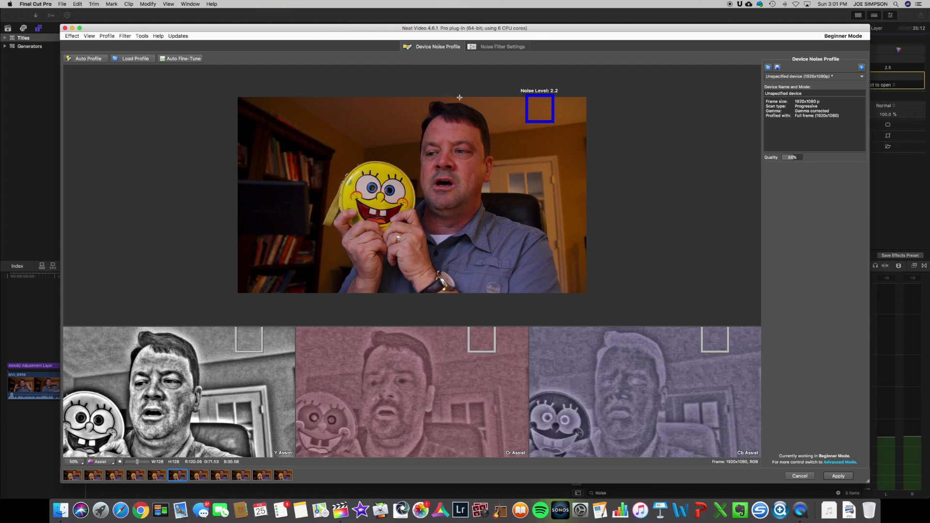
pyautogui.moveTo(318, 129); pyautogui.dragTo(374, 130)
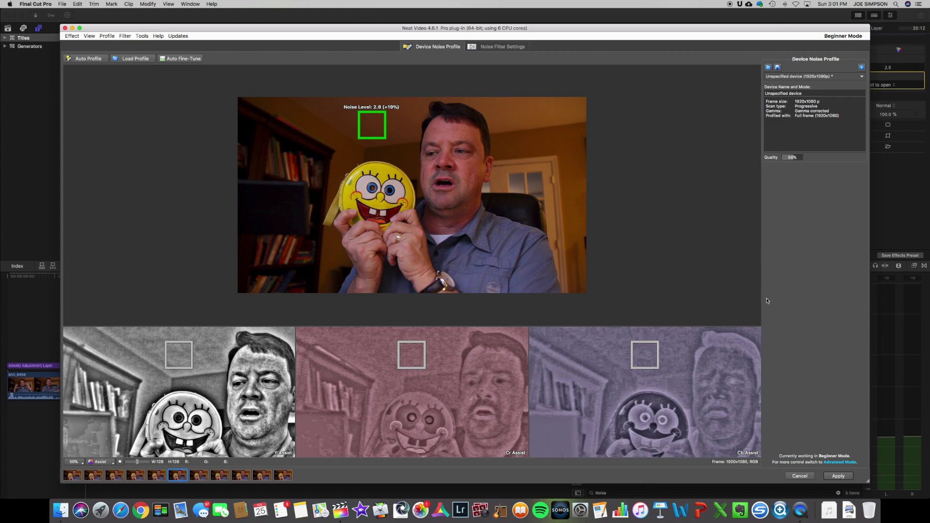
pyautogui.click(837, 477)
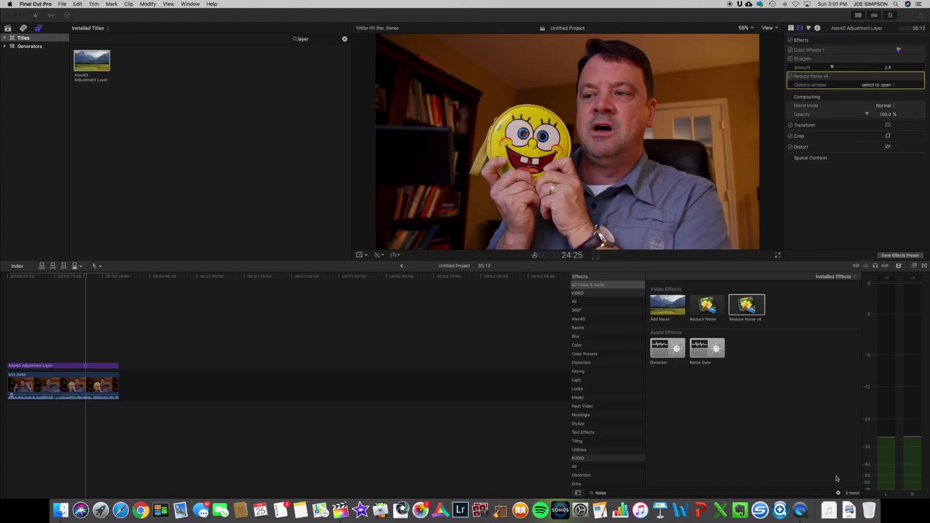
# Step: Reopen the Reduce Noise v4 options, enable Sharpening in the spatial noise filter settings, and apply the change
pyautogui.click(882, 88)
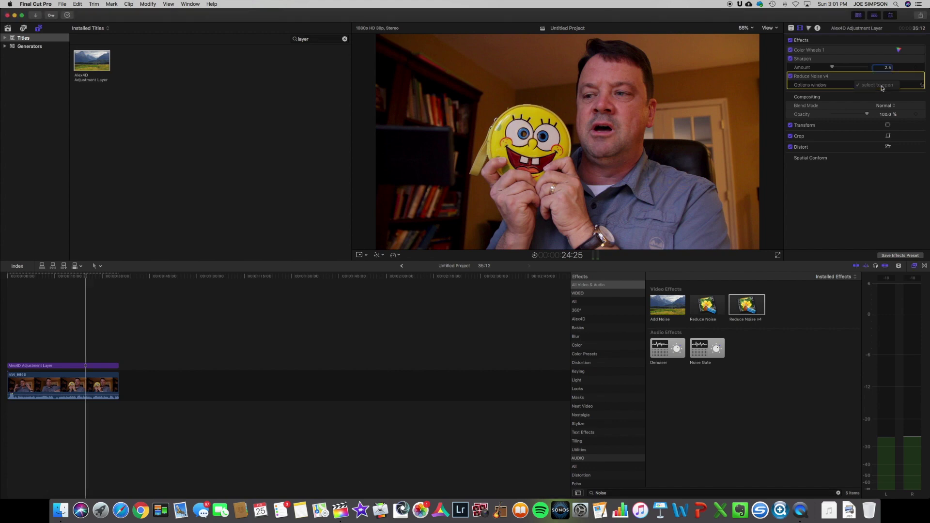
pyautogui.click(878, 96)
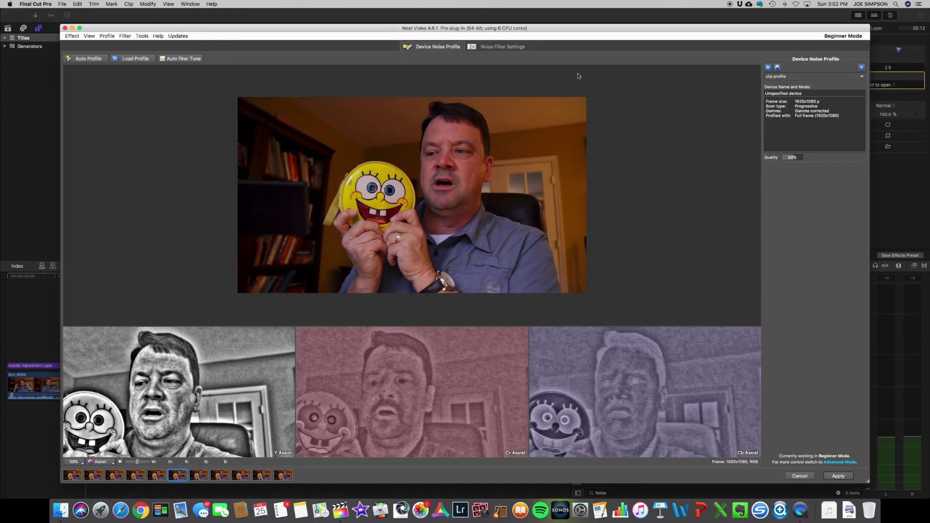
pyautogui.click(483, 47)
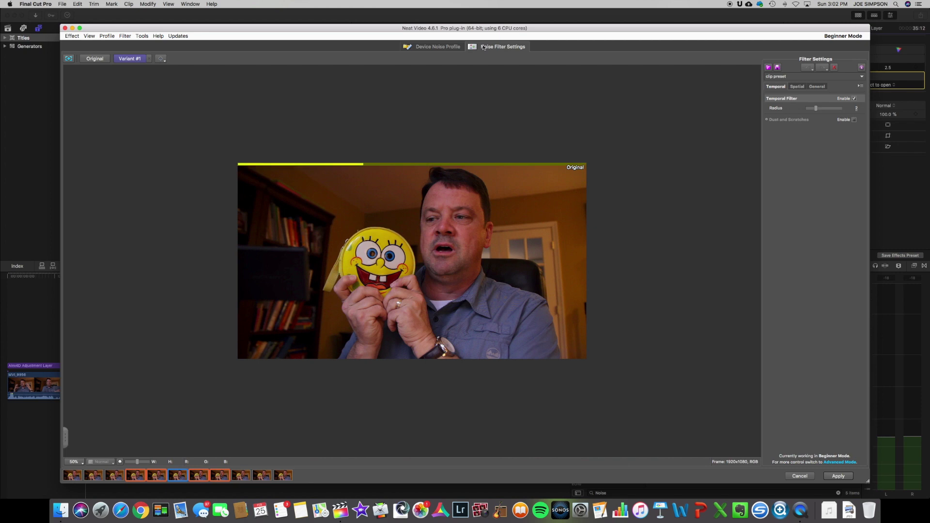
pyautogui.click(796, 89)
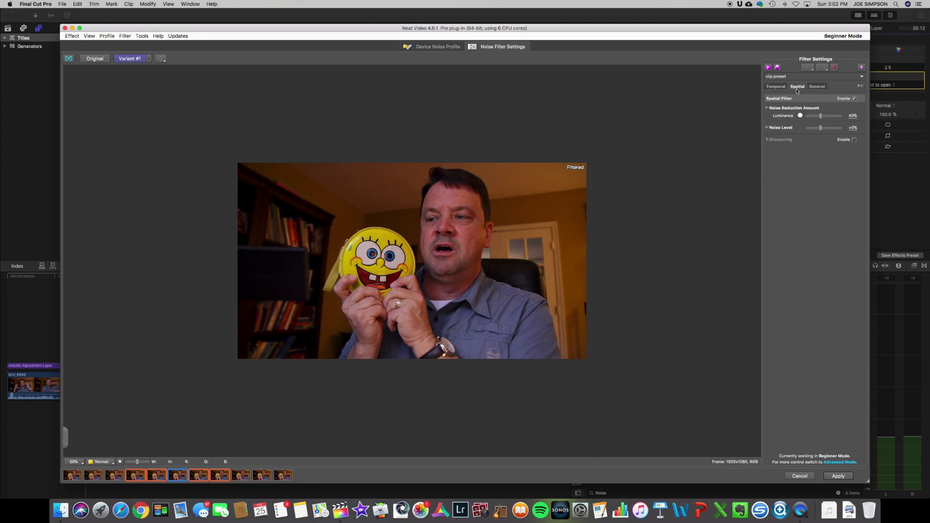
pyautogui.click(854, 140)
pyautogui.click(839, 477)
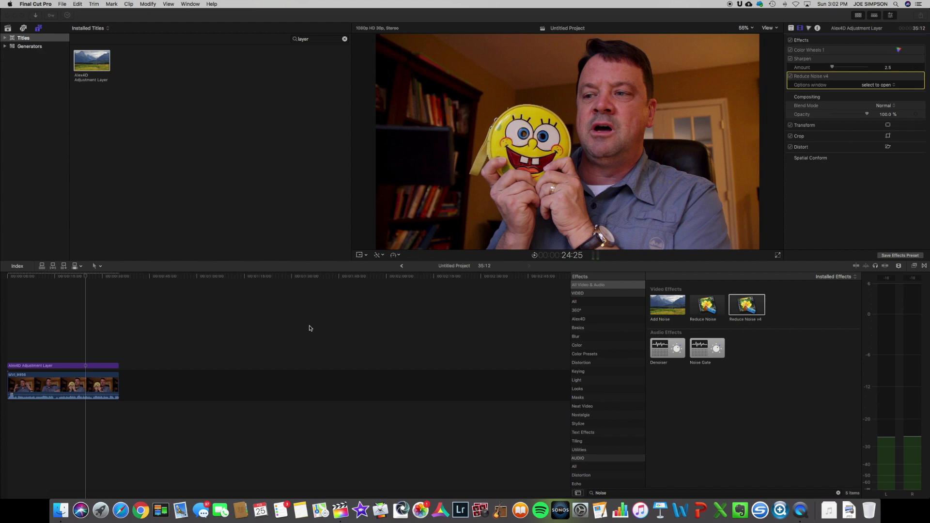
# Step: Compare the picture with the adjustment layer disabled and enabled at 10:03 and 15:09, leaving the layer enabled
pyautogui.click(263, 194)
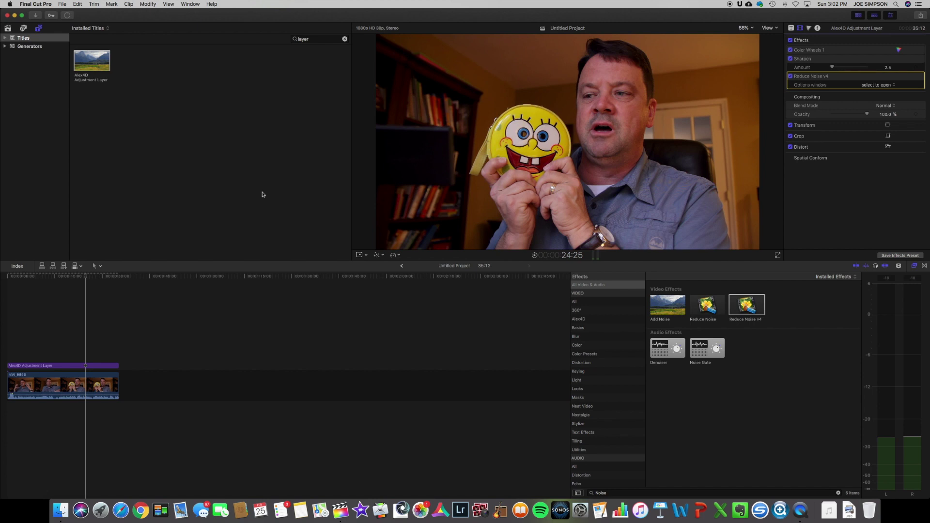
pyautogui.press('space')
pyautogui.click(52, 366)
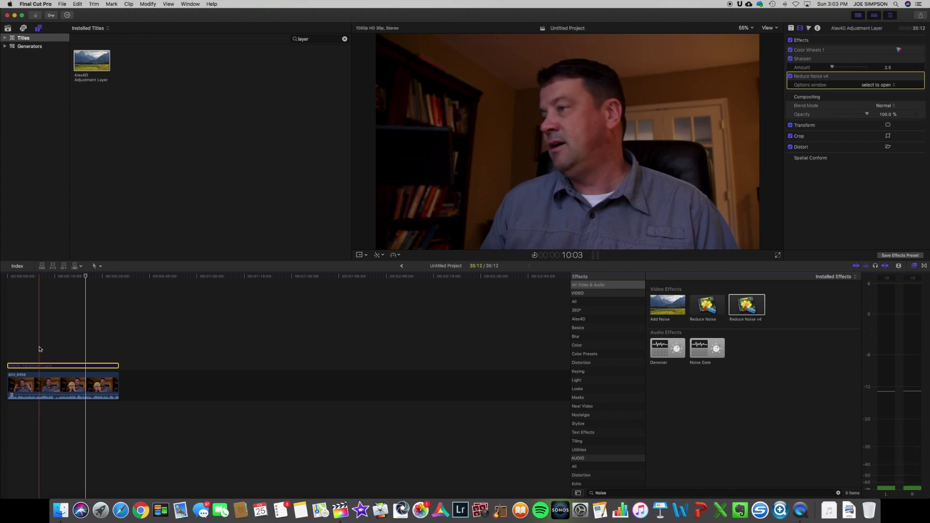
pyautogui.press('v')
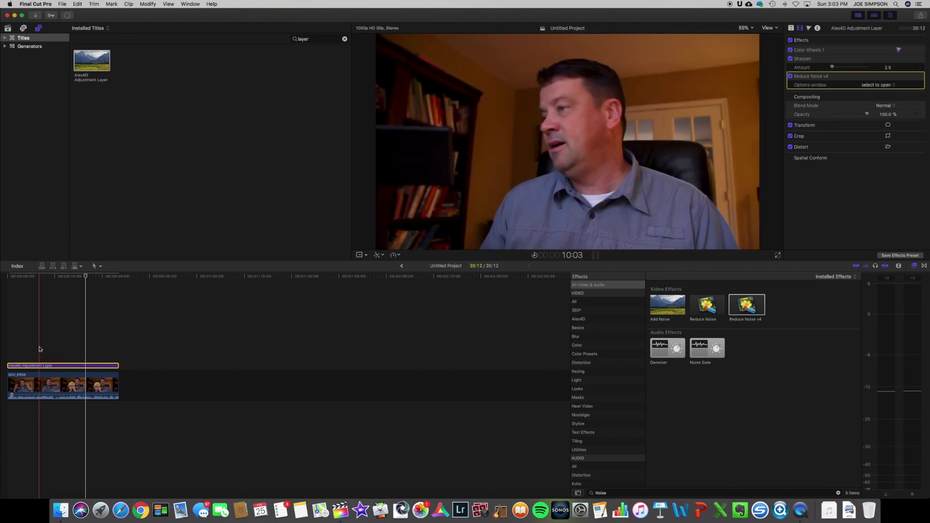
pyautogui.press('v')
pyautogui.click(56, 352)
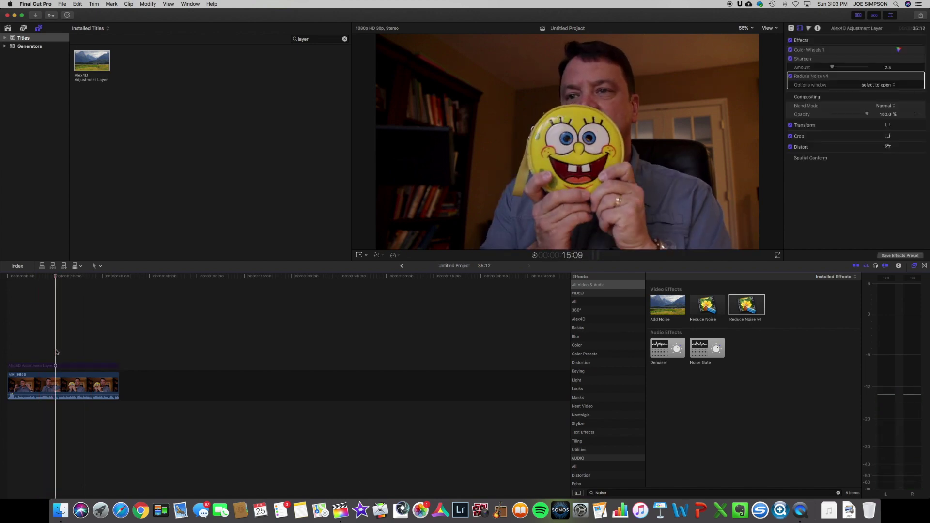
pyautogui.press('v')
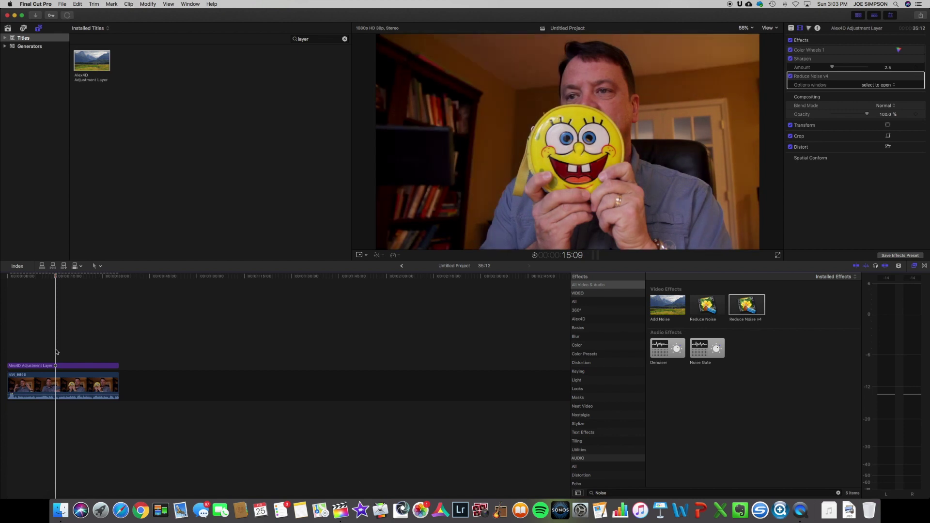
pyautogui.press('v')
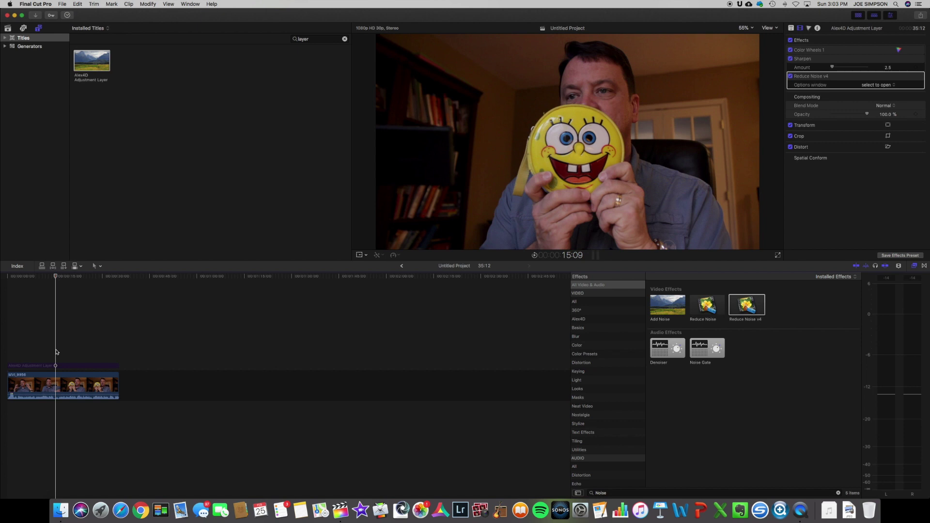
pyautogui.press('v')
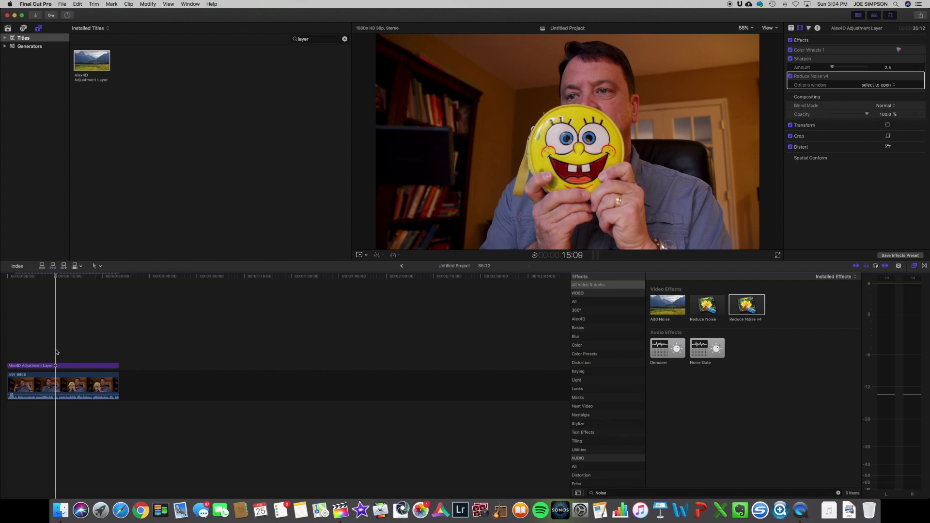
# Step: Save the Color Wheels 1, Sharpen and Reduce Noise v4 effects as a preset named "Canon 640 Neutral DL" in the Basics category
pyautogui.click(808, 29)
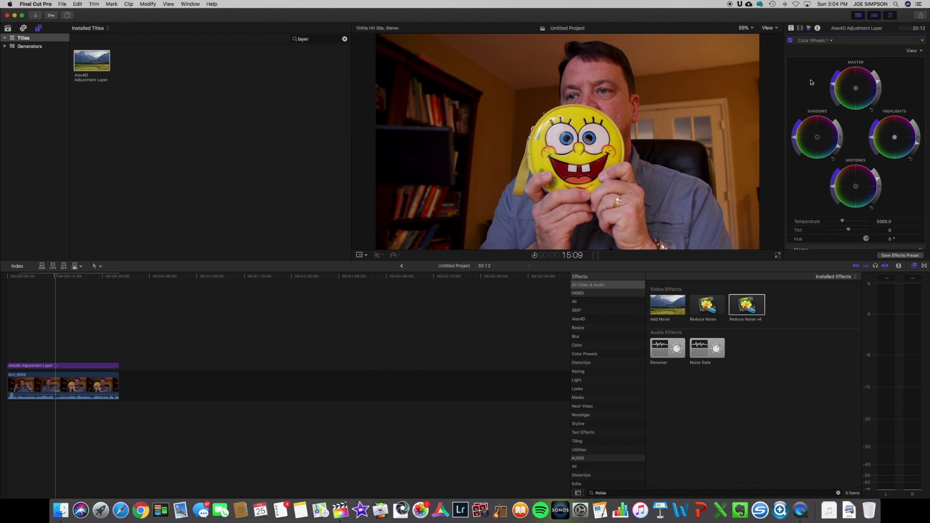
pyautogui.click(800, 27)
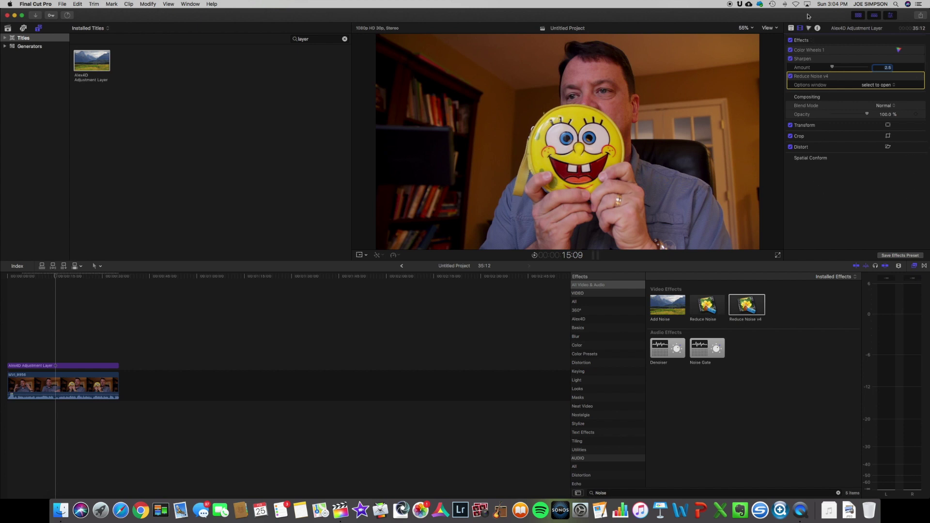
pyautogui.click(897, 256)
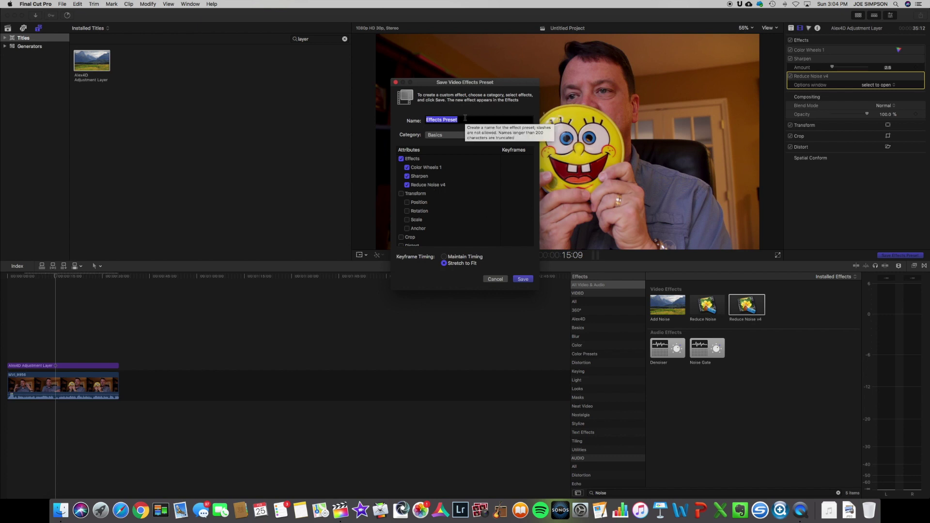
pyautogui.write('Canon is')
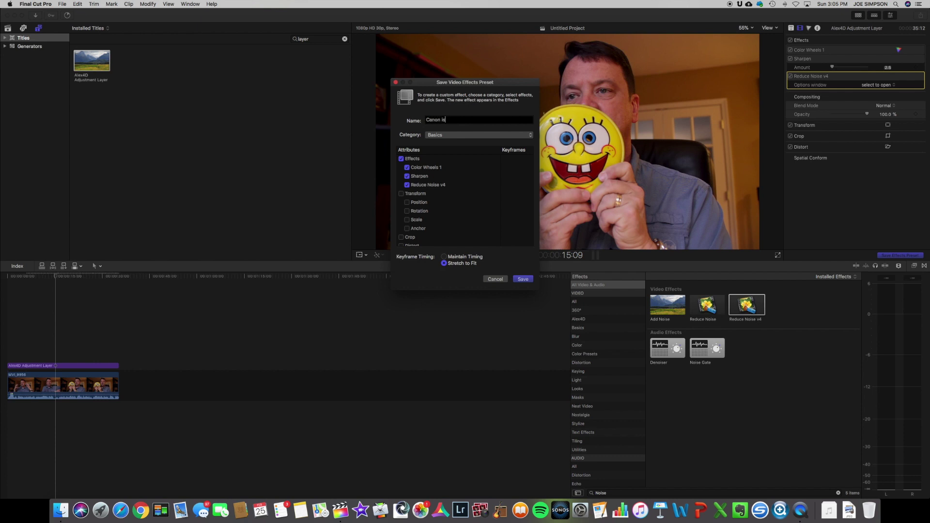
pyautogui.press('BackSpace')
pyautogui.write('640 Neutral DL')
pyautogui.click(523, 279)
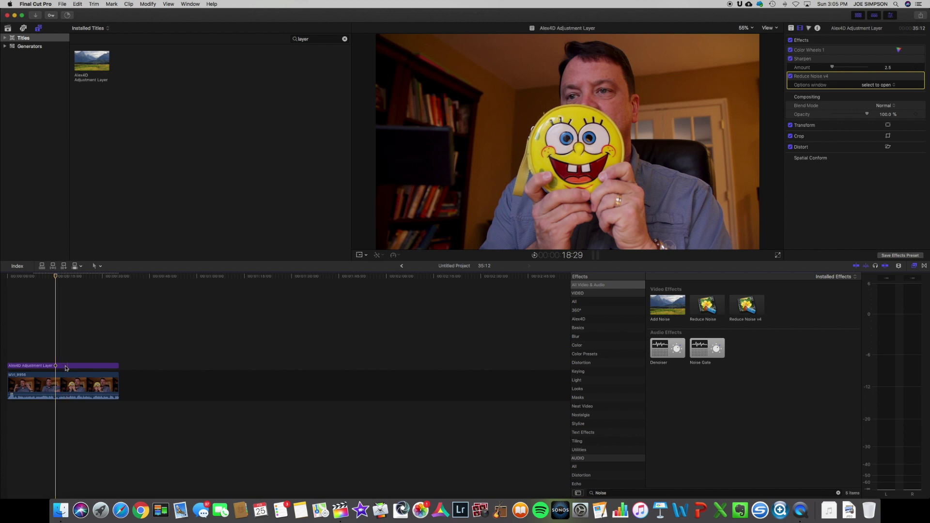
# Step: Delete the adjustment layer from the timeline and park the playhead on the uncorrected clip at 21:08
pyautogui.click(66, 367)
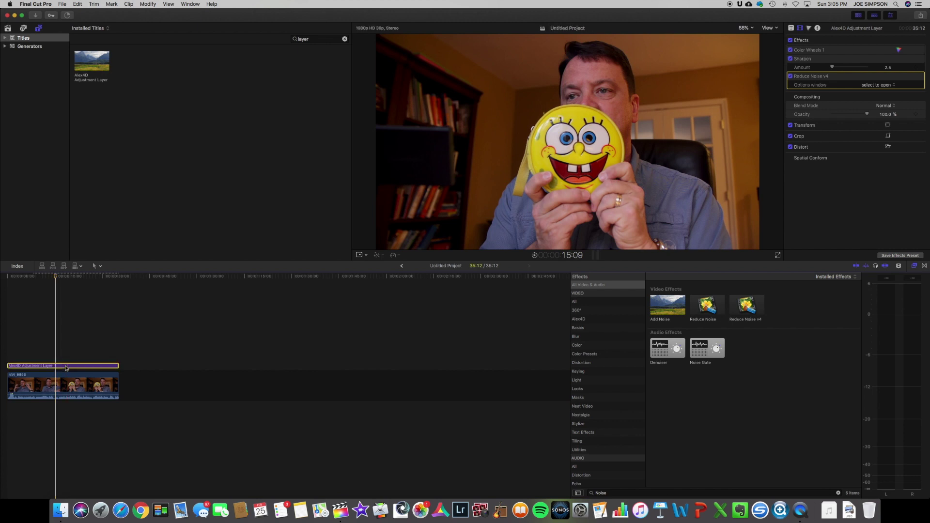
pyautogui.press('Delete')
pyautogui.click(30, 353)
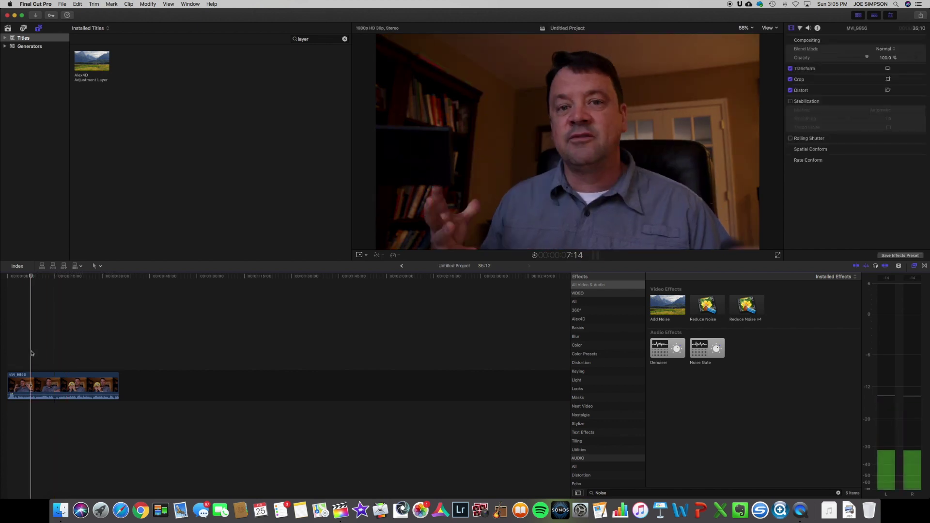
pyautogui.click(75, 334)
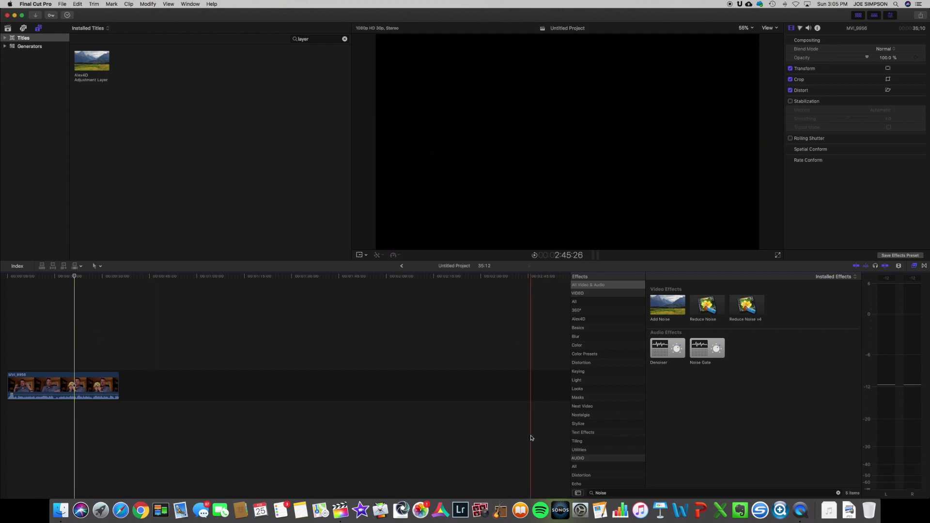
# Step: Search the effects for "canon" and apply the Canon 640 Neutral DL preset directly to the clip
pyautogui.click(613, 491)
pyautogui.moveTo(612, 492); pyautogui.dragTo(589, 490)
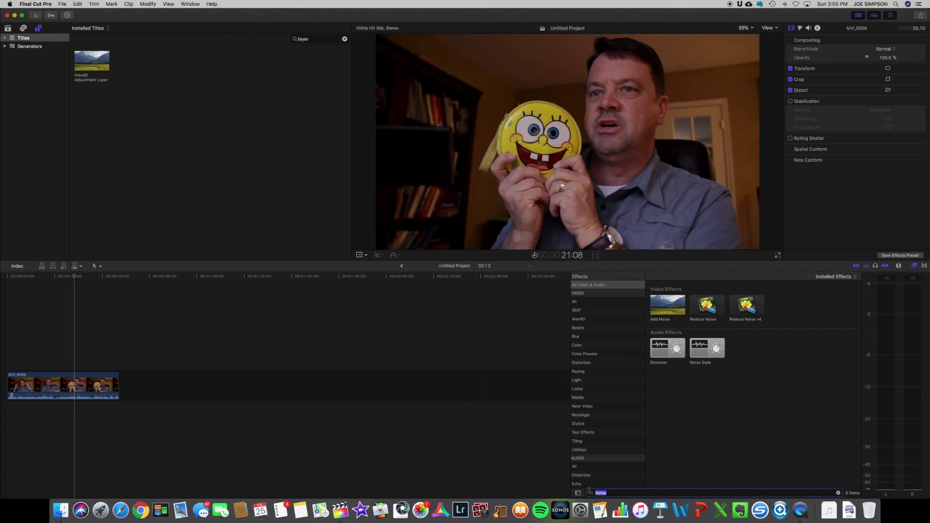
pyautogui.write('canon')
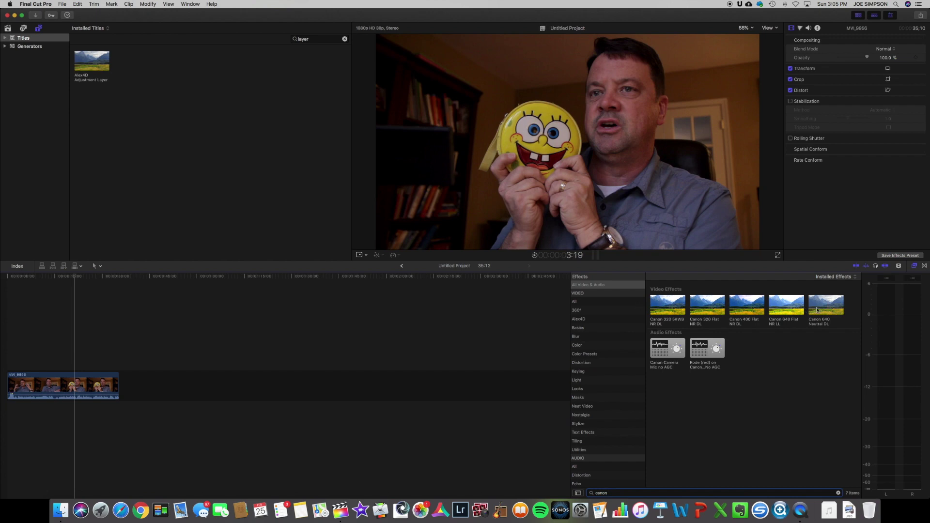
pyautogui.press('space')
pyautogui.moveTo(800, 306); pyautogui.dragTo(92, 386)
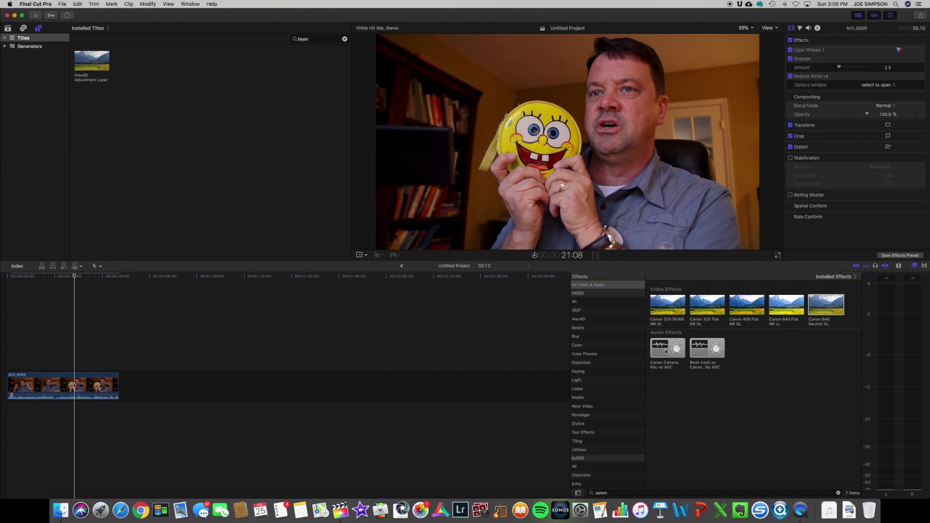
pyautogui.click(710, 352)
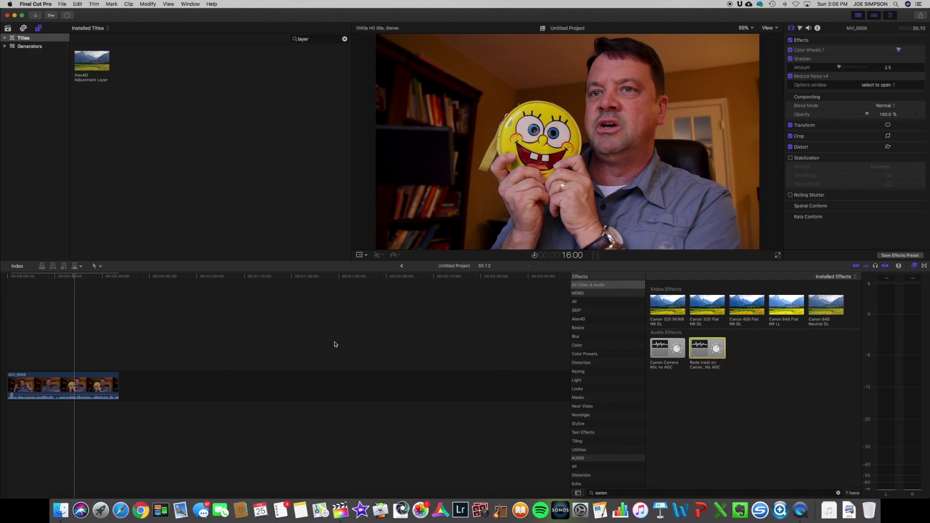